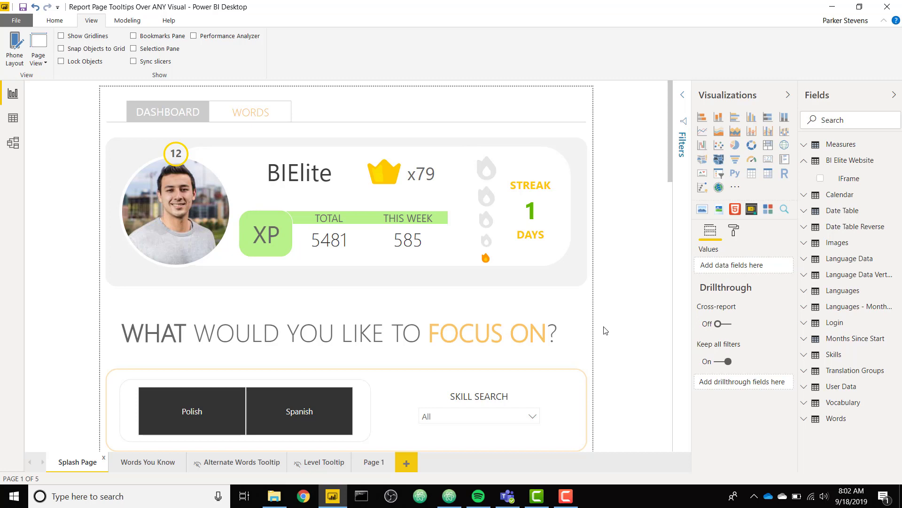
Step: Switch to the Page 1 report page titled 'Report Page Tooltip Over ANY Visual'
mouse_move(210, 212)
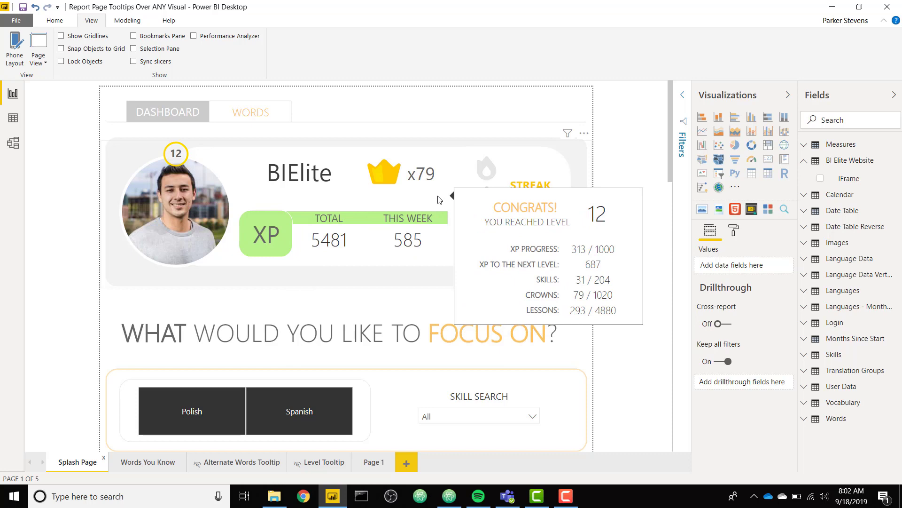
left_click(374, 462)
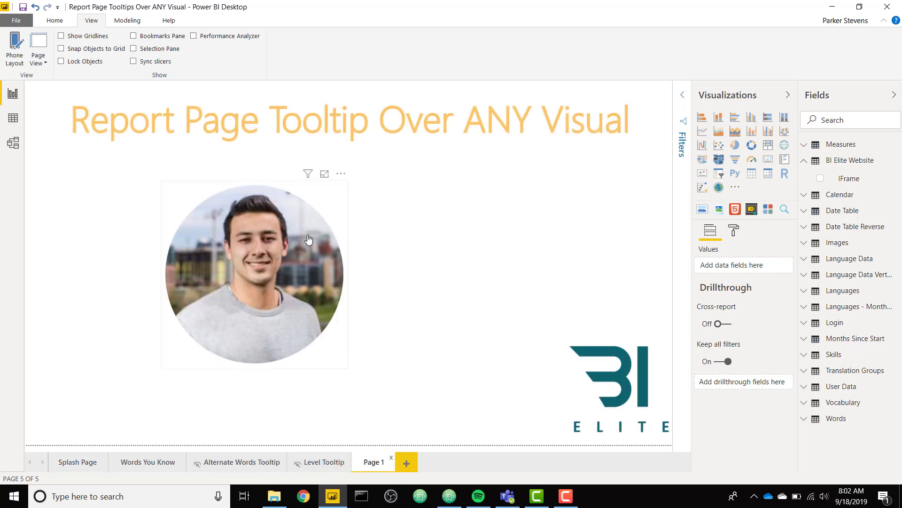
Step: Select the circular photo visual and show its format settings
left_click(311, 194)
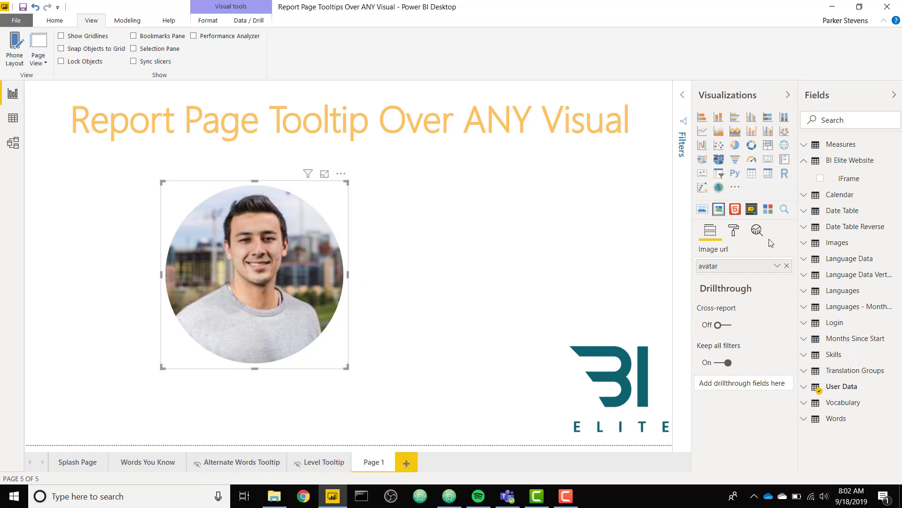
left_click(734, 230)
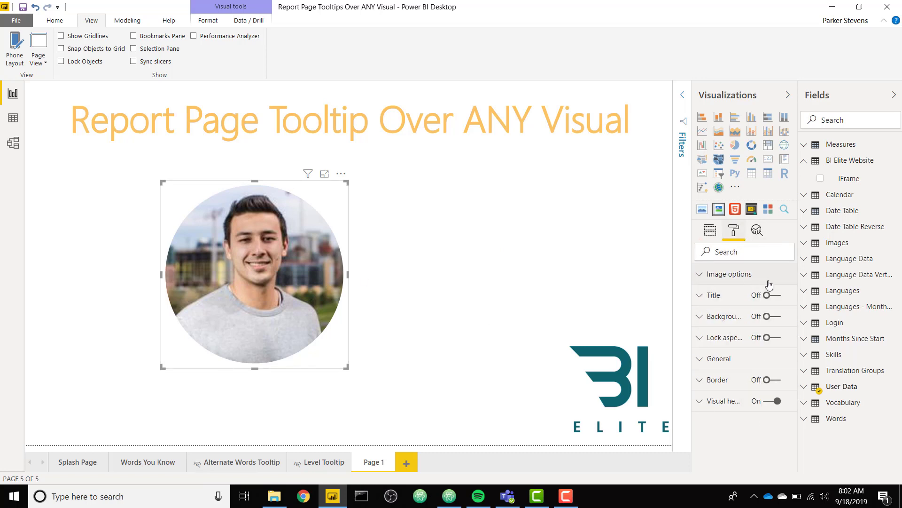
left_click(125, 467)
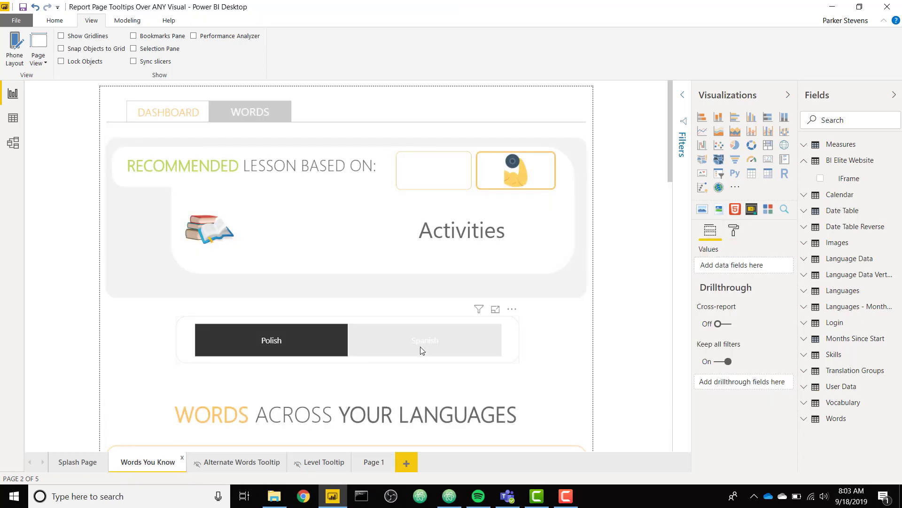
scroll(420, 347, "down", 10)
scroll(421, 350, "down", 5)
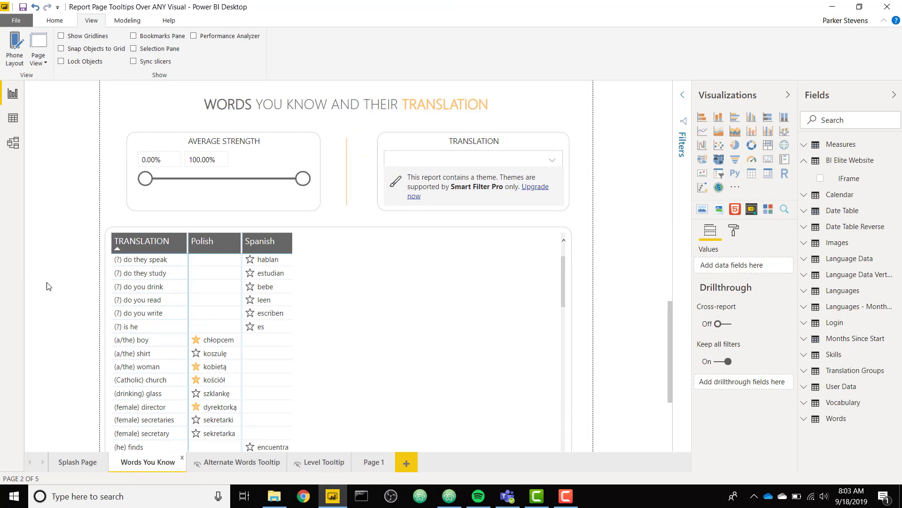
scroll(46, 282, "down", 2)
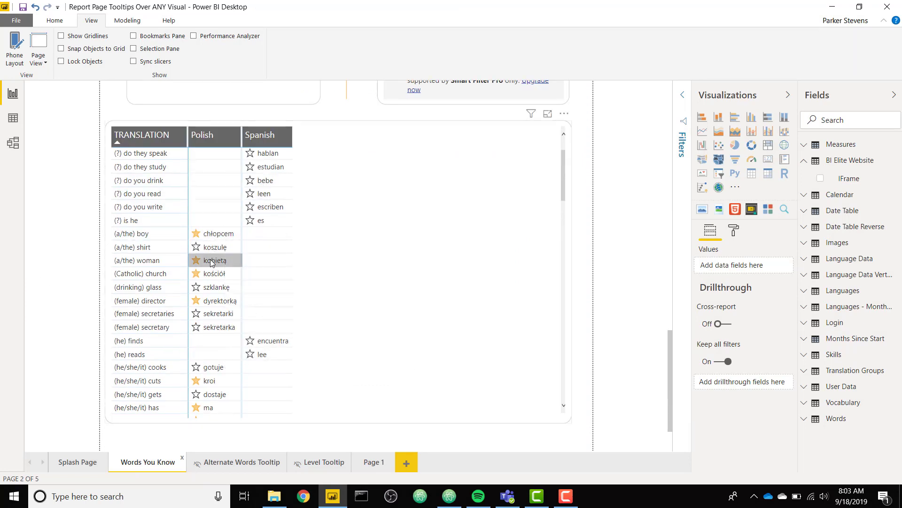
mouse_move(211, 263)
mouse_move(212, 281)
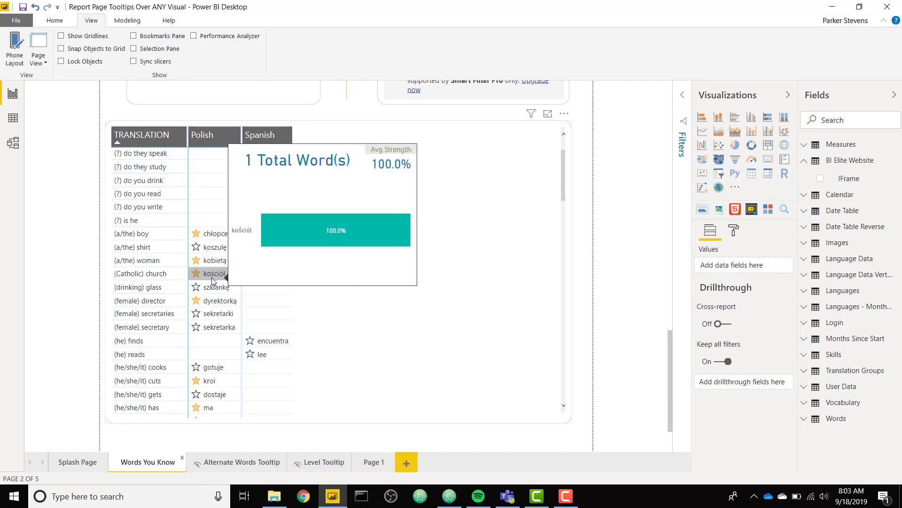
mouse_move(203, 313)
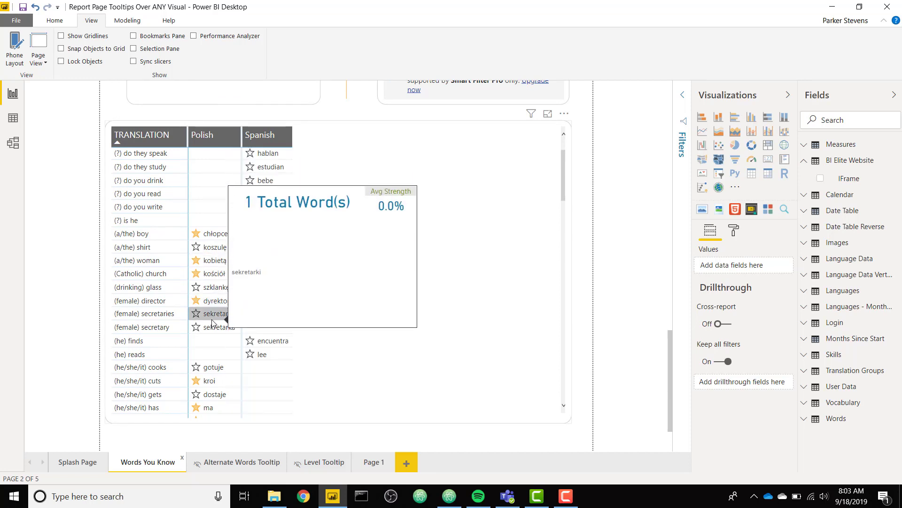
left_click(507, 248)
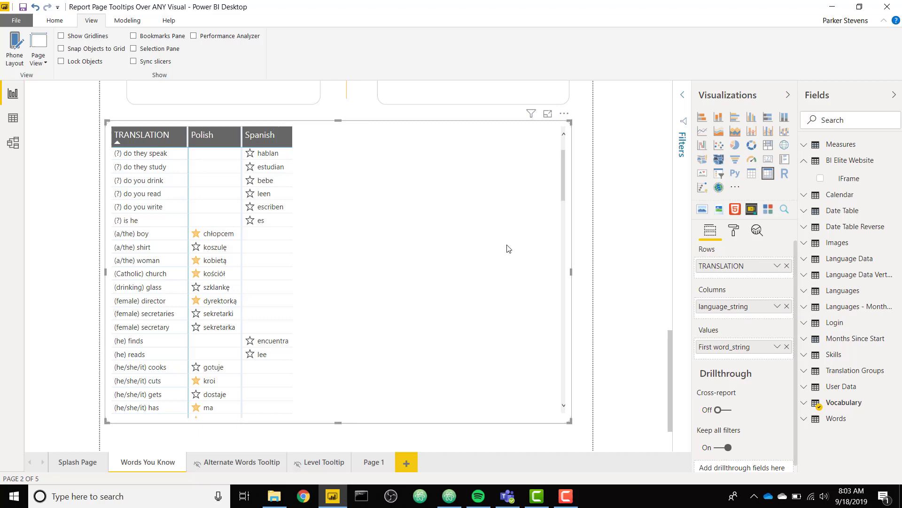
left_click(733, 230)
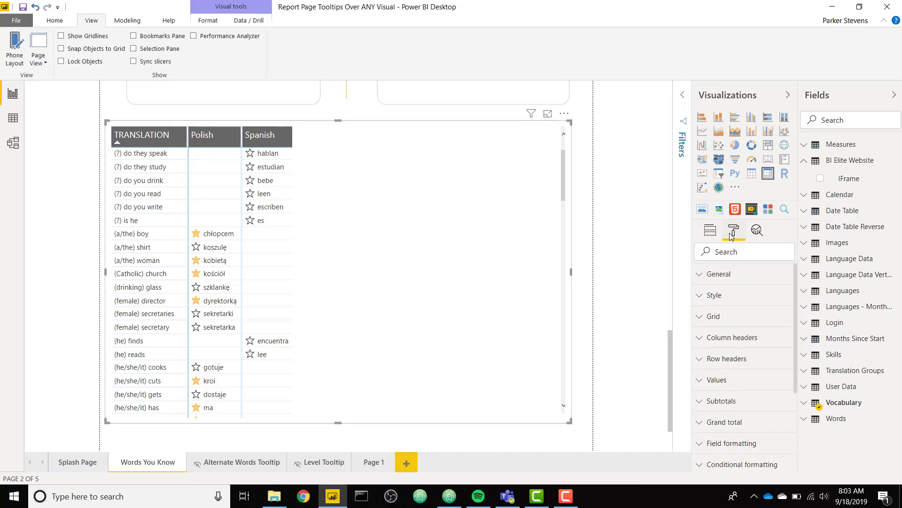
scroll(729, 386, "down", 3)
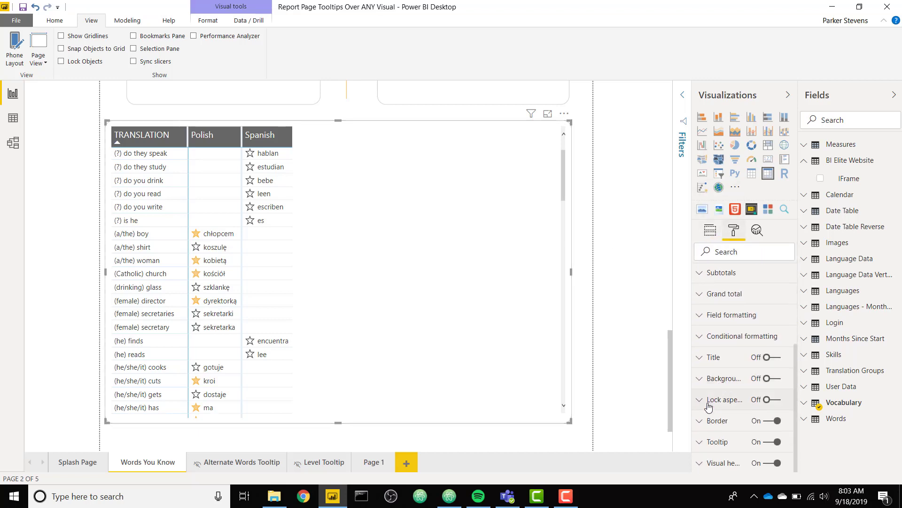
left_click(717, 443)
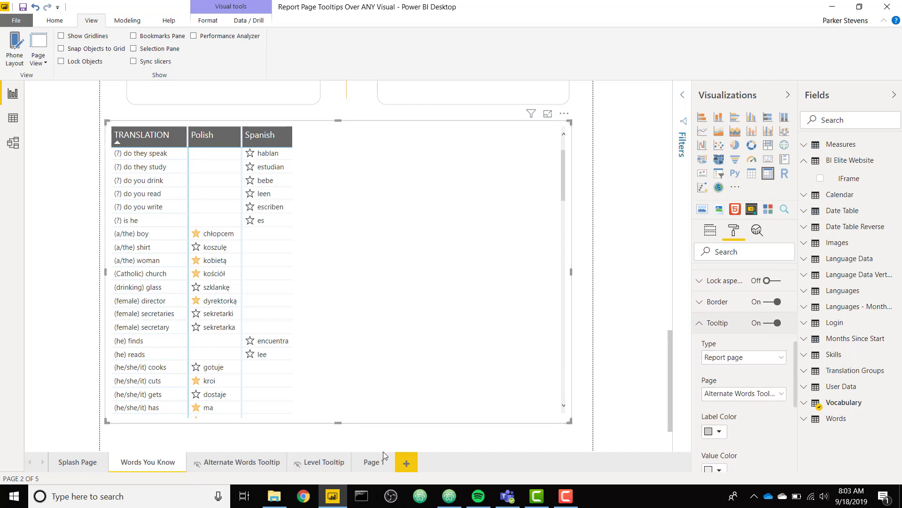
left_click(376, 464)
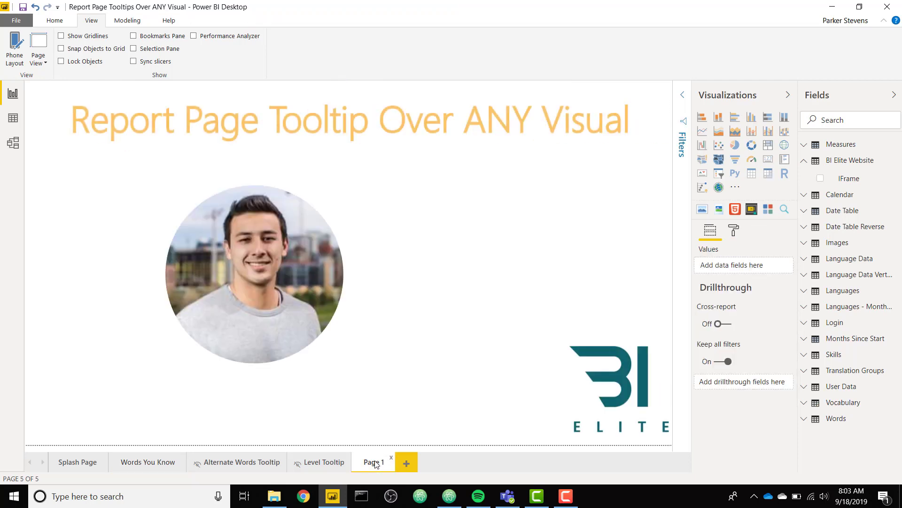
left_click(335, 305)
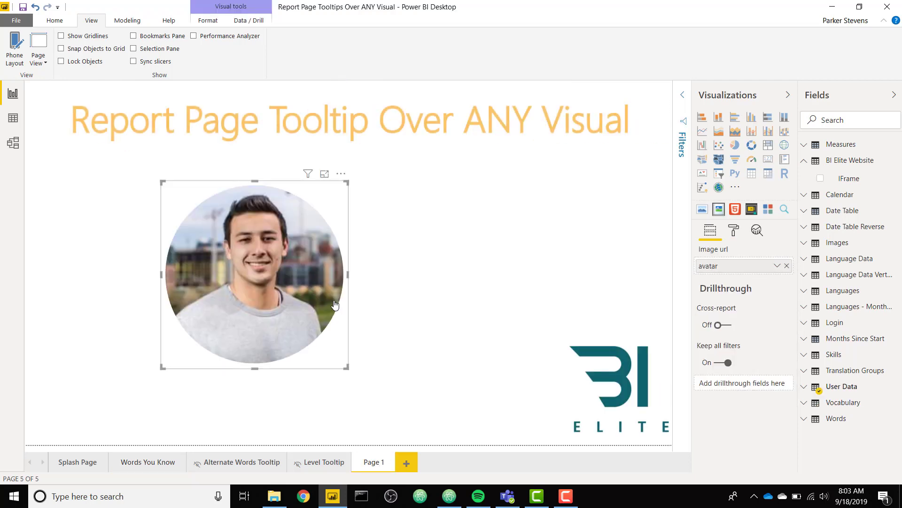
left_click(732, 231)
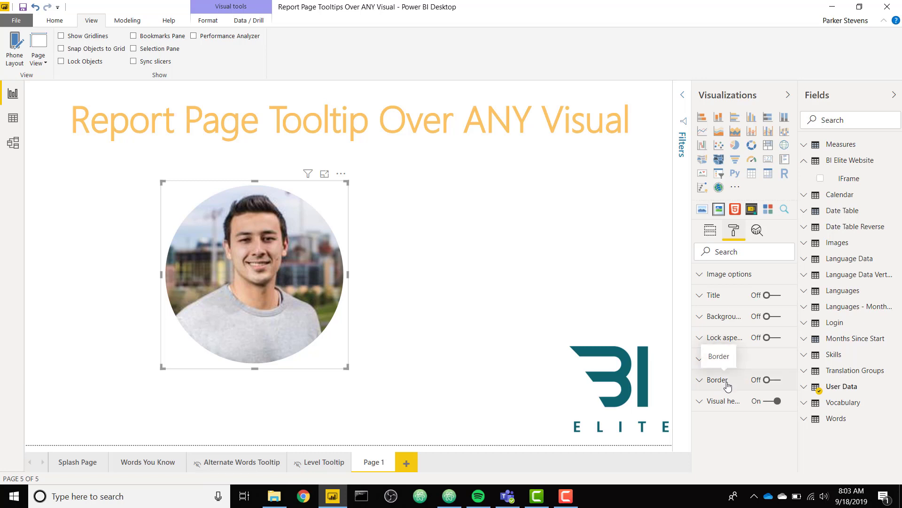
left_click(504, 267)
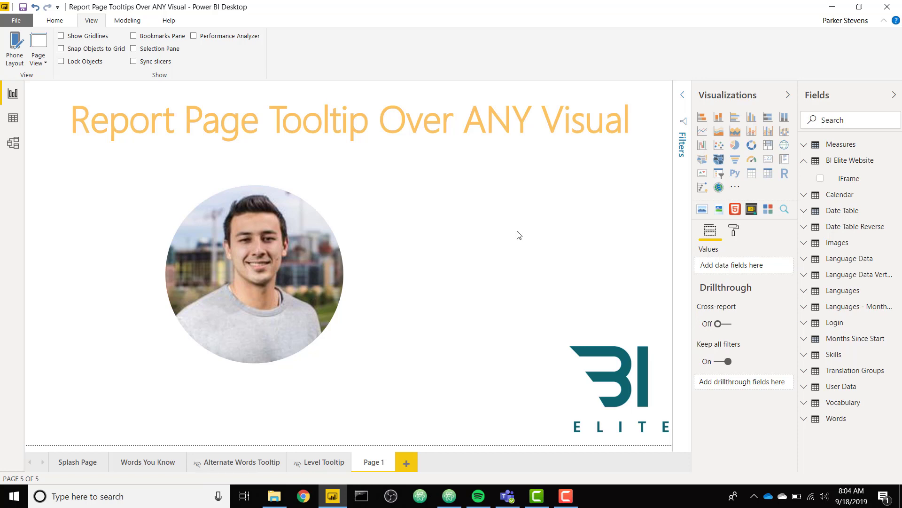
Step: Add a card visual and size it into a tall, narrow box beside the photo
left_click(768, 159)
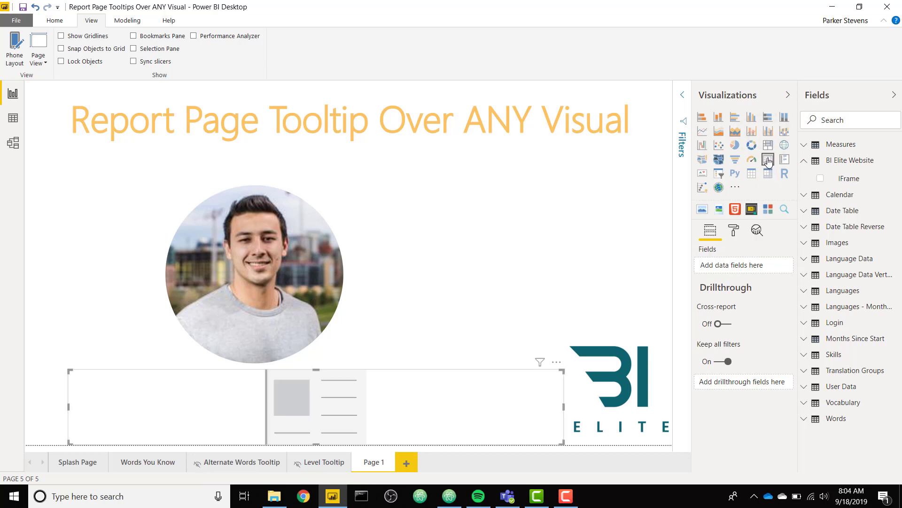
left_click_drag(407, 375, 417, 195)
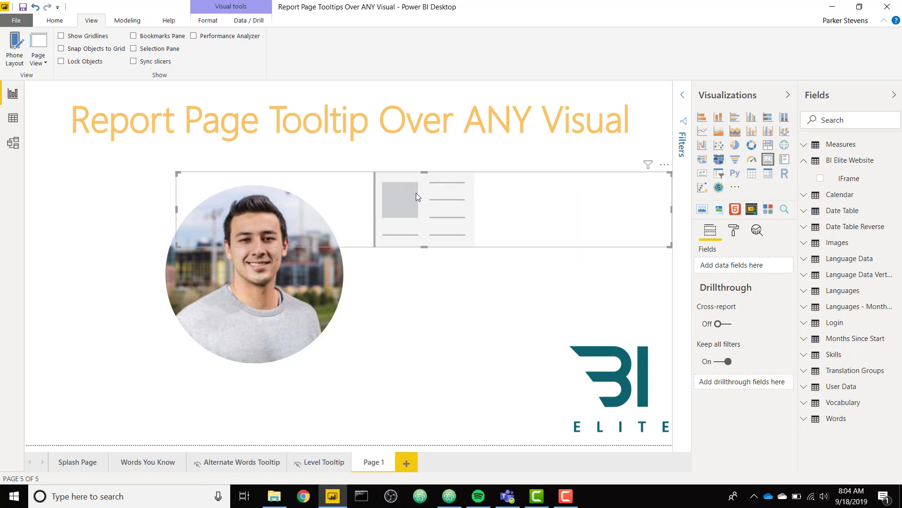
left_click_drag(183, 176, 359, 188)
left_click(620, 238)
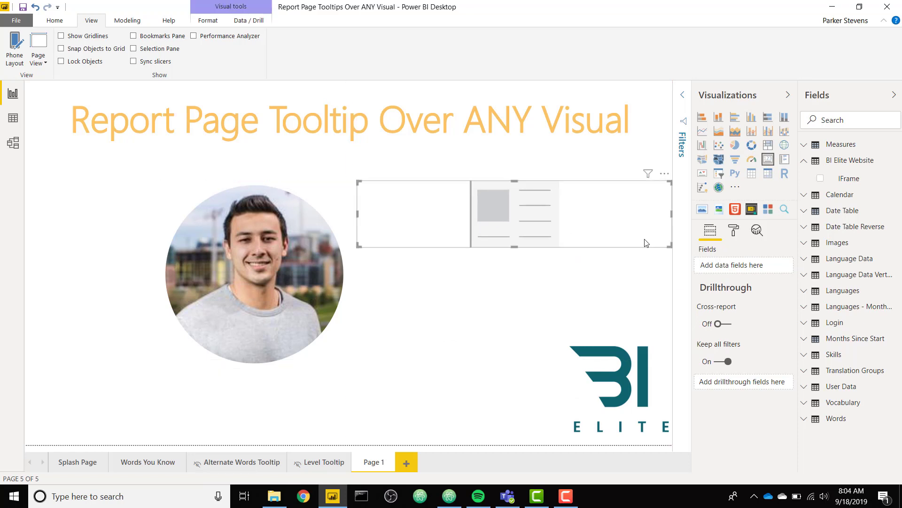
left_click_drag(670, 245, 552, 363)
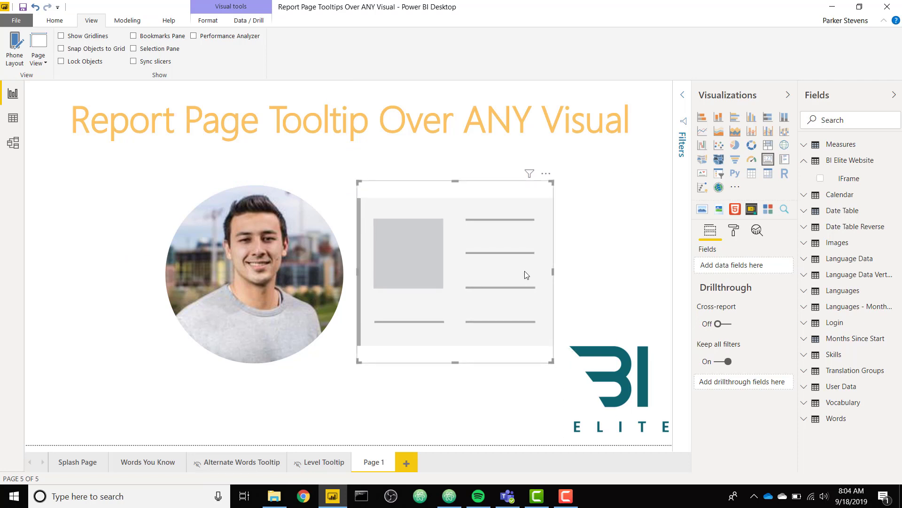
left_click(853, 151)
right_click(852, 154)
Step: Create the measure !ReportTooltip = BLANK() in Measures and place it in the card
left_click(853, 158)
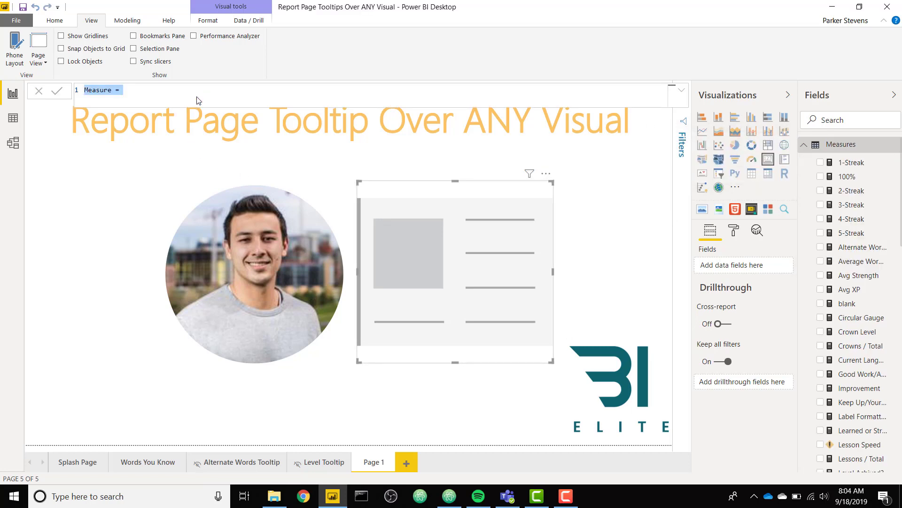
type("!ReportTooltip =")
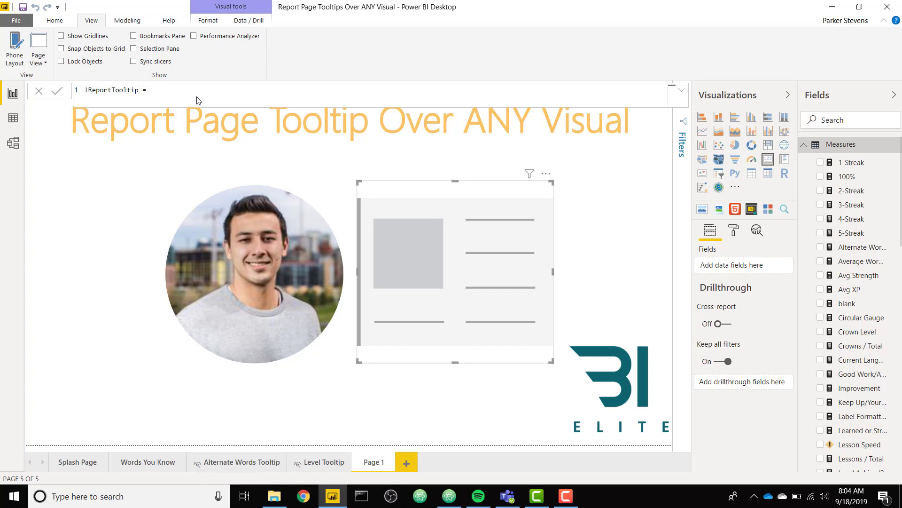
type(" blank")
key("Tab")
type(")")
key("Return")
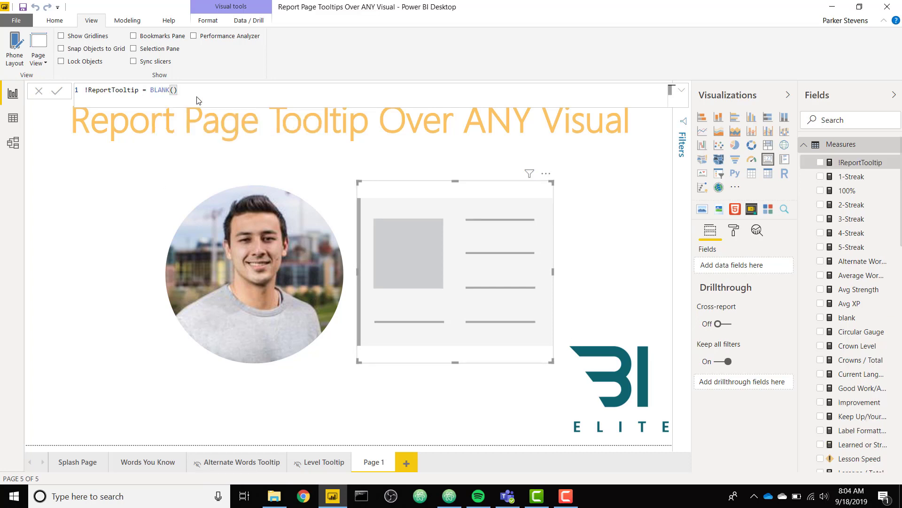
left_click_drag(854, 163, 458, 263)
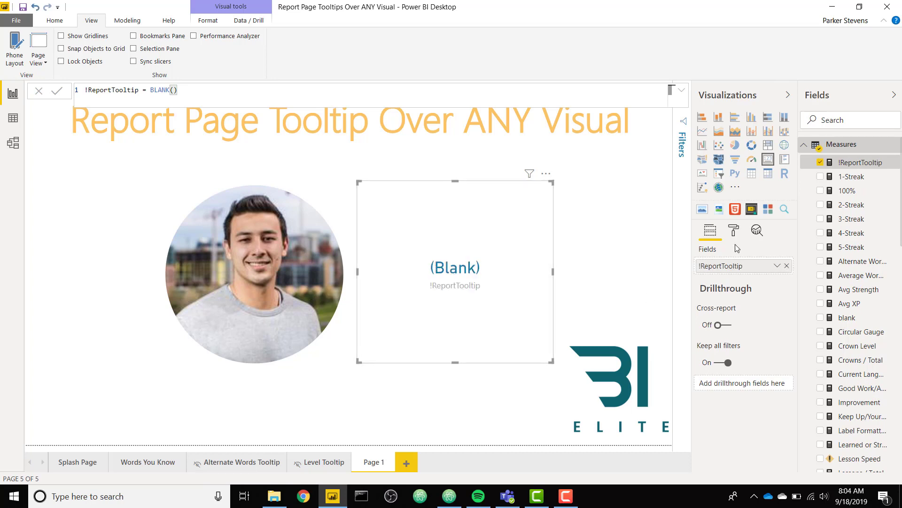
Step: Switch the card's category label off and its tooltip on, expanding the tooltip settings
left_click(735, 232)
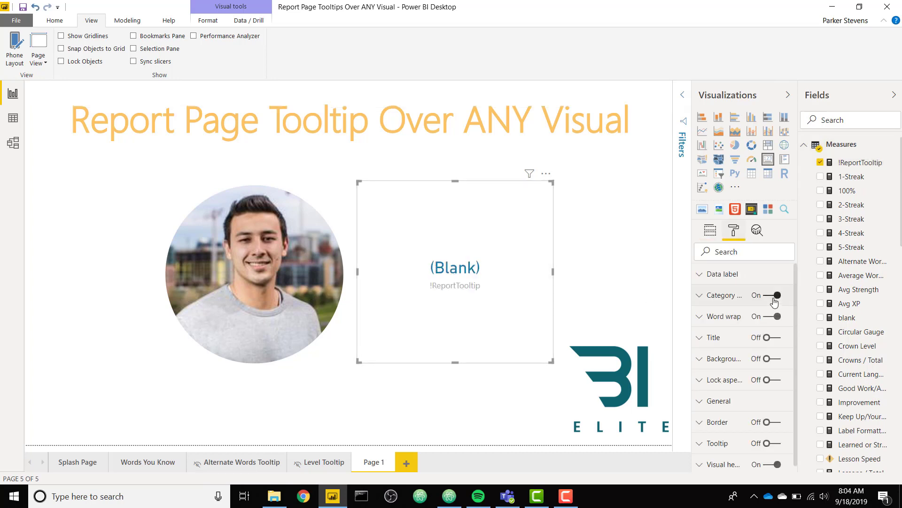
left_click(771, 295)
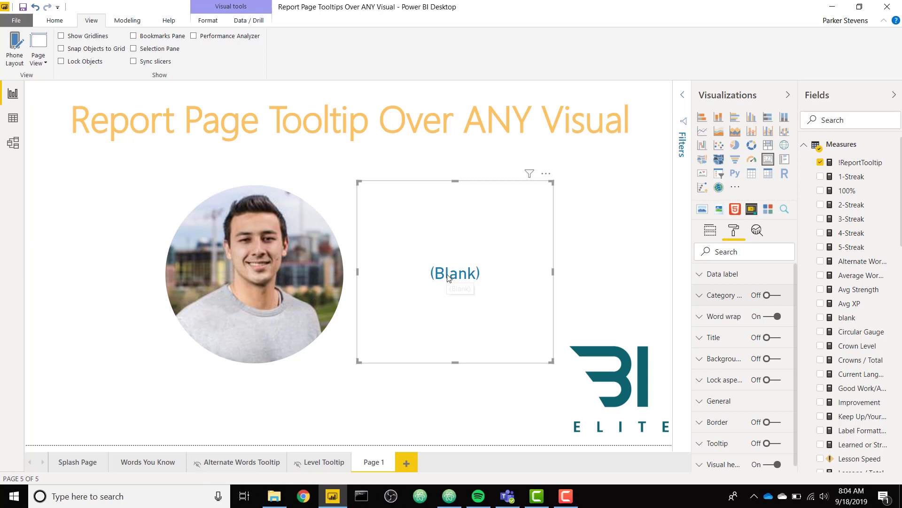
mouse_move(450, 279)
scroll(742, 357, "down", 1)
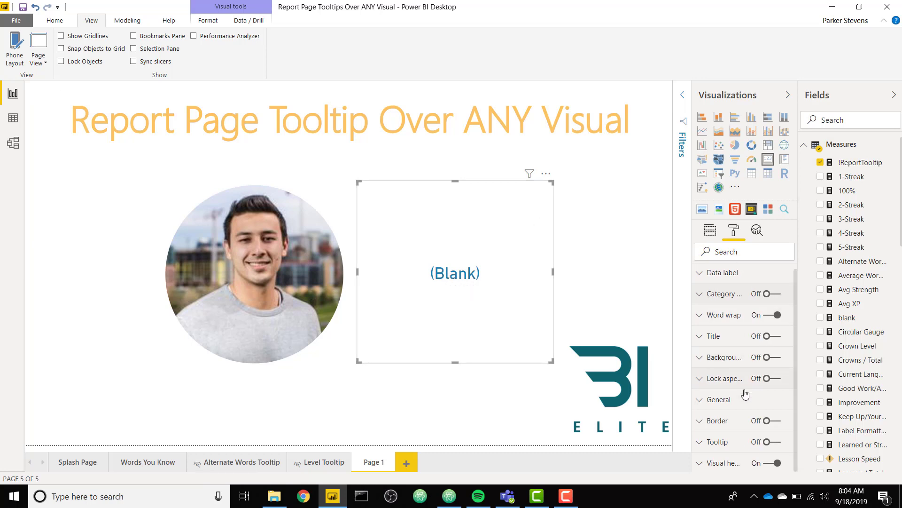
left_click(770, 442)
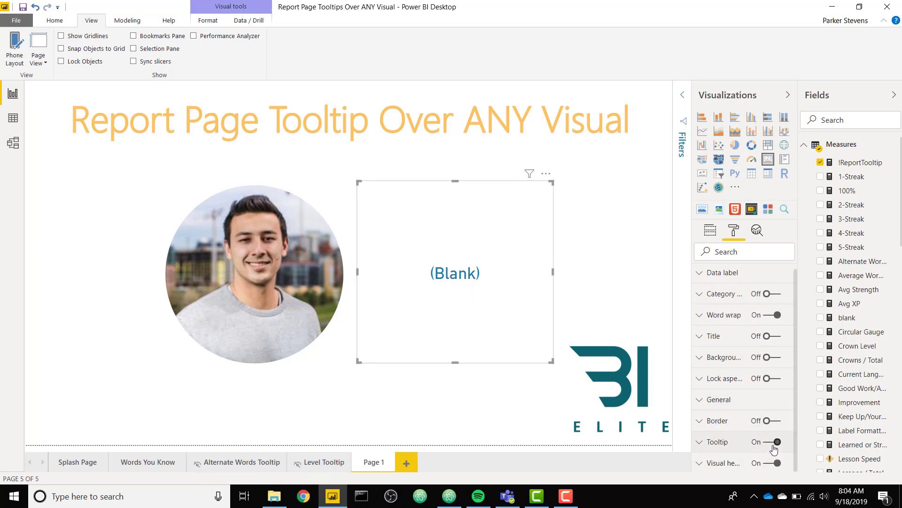
left_click(726, 444)
scroll(733, 400, "down", 4)
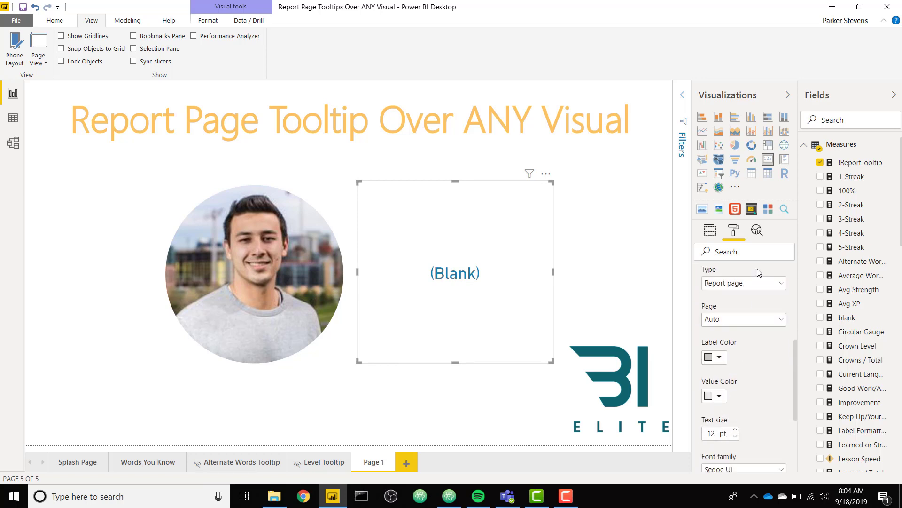
scroll(739, 284, "up", 1)
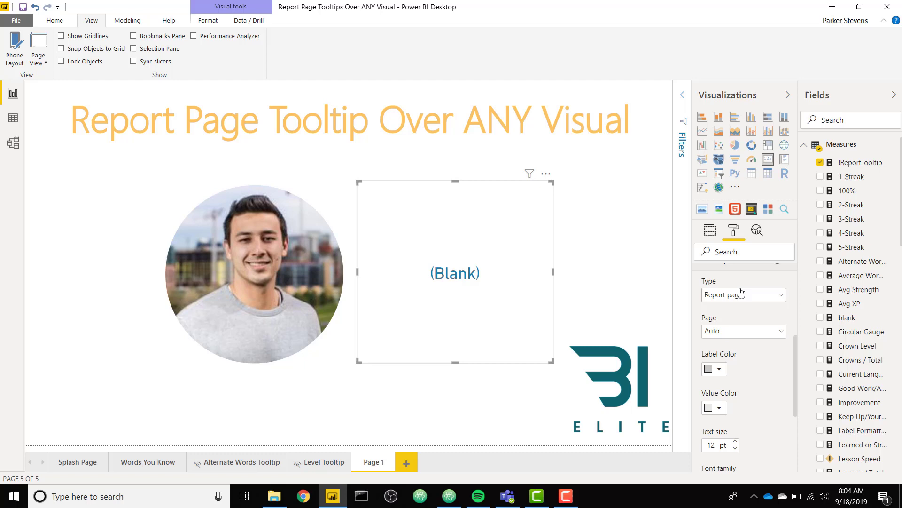
Step: Set the card's tooltip page to Level Tooltip and verify the popup on Page 1
left_click(727, 346)
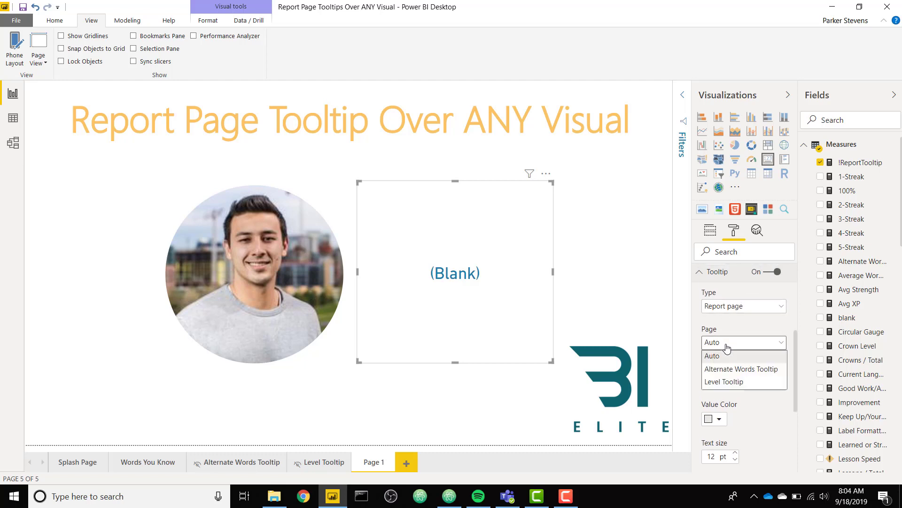
left_click(736, 382)
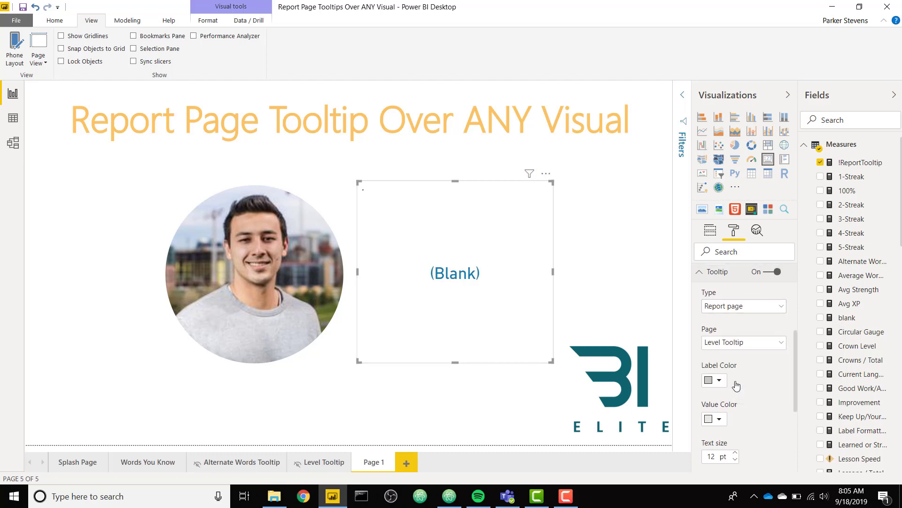
left_click(316, 464)
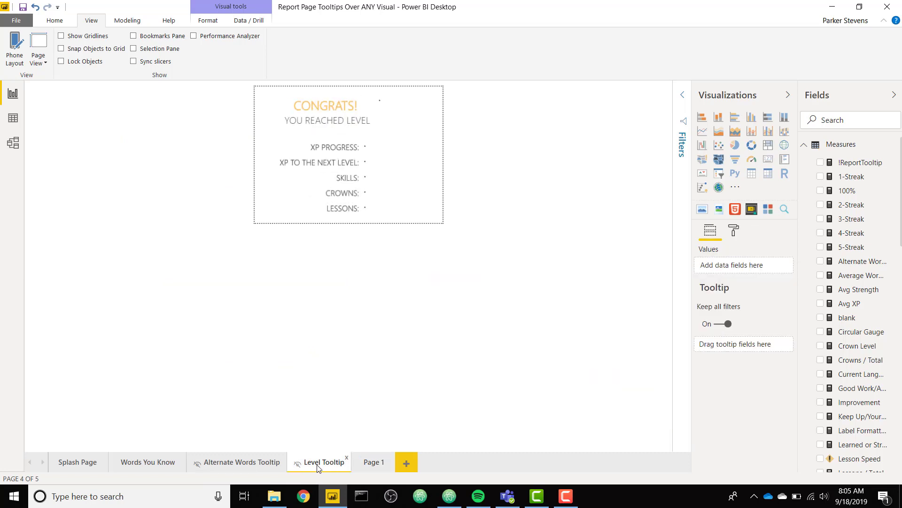
left_click(382, 464)
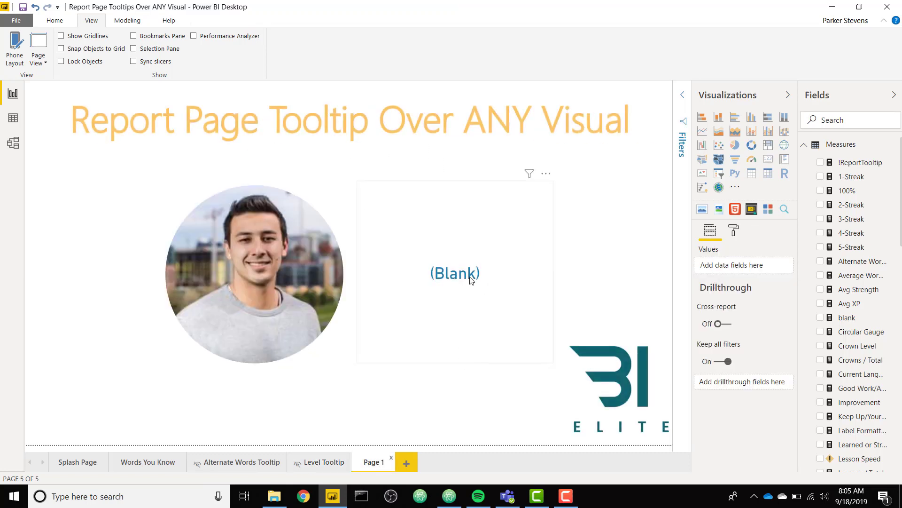
mouse_move(470, 279)
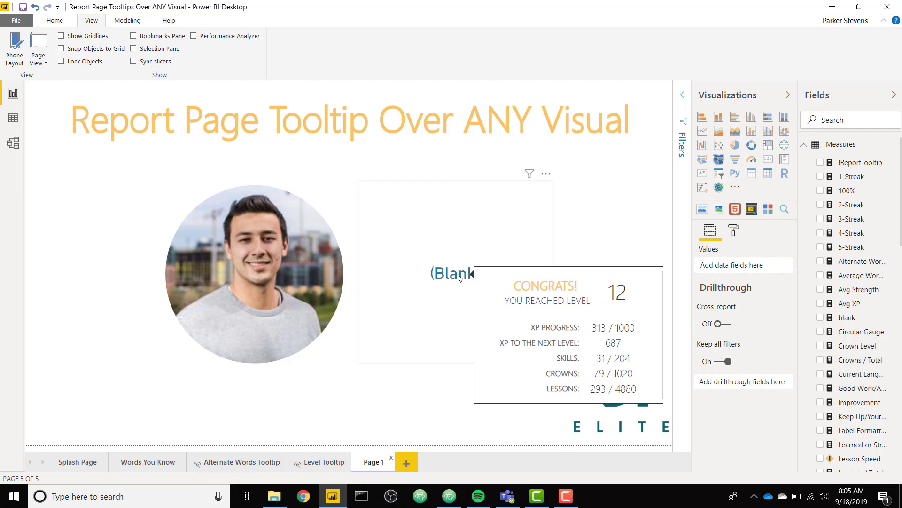
left_click(516, 241)
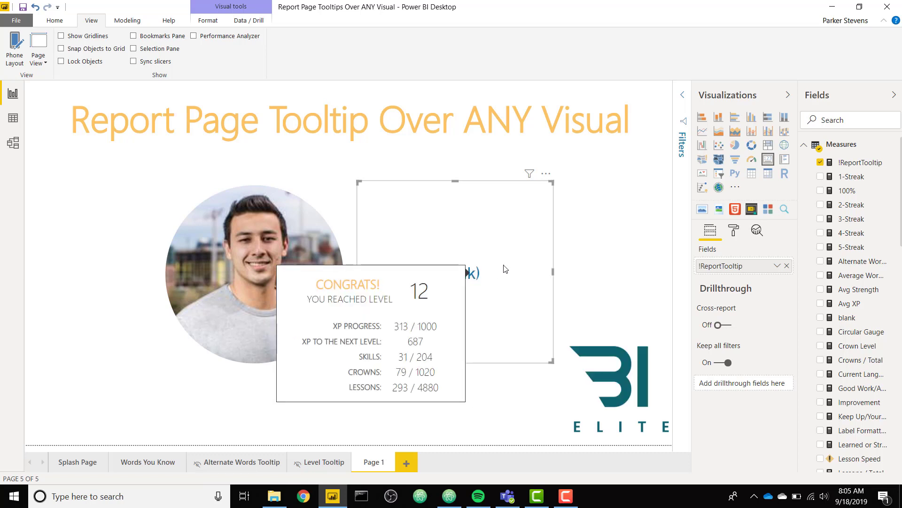
Step: Replace BLANK() in !ReportTooltip with the string "W W W W W W W W"
left_click(847, 164)
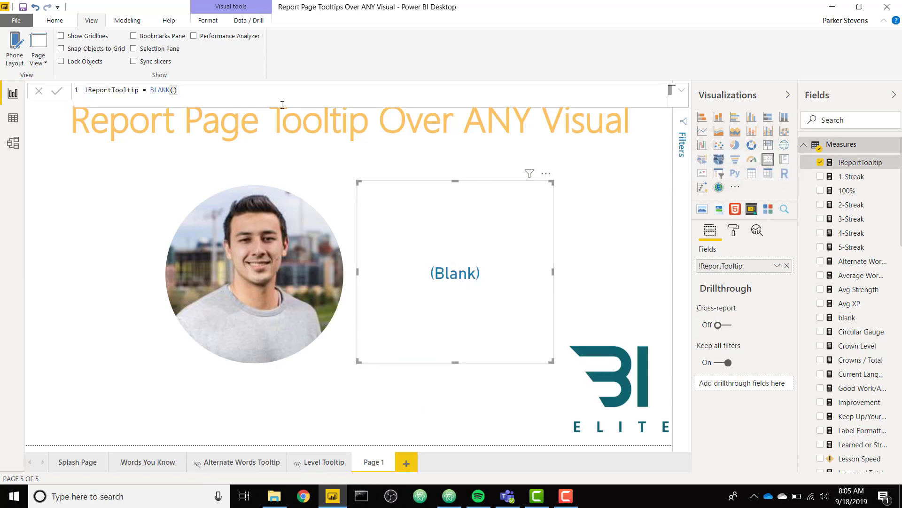
left_click_drag(221, 94, 151, 90)
key("shift+Return")
type("\"W W W W W W W W")
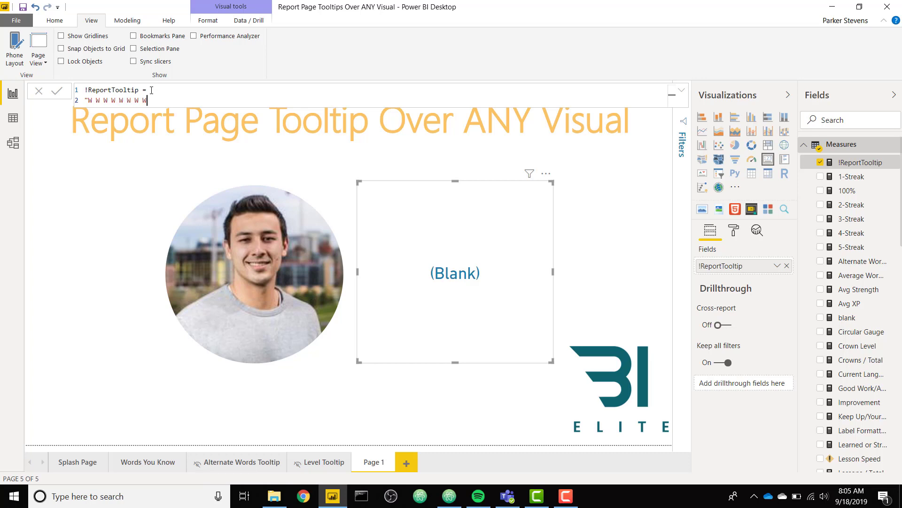
key("Return")
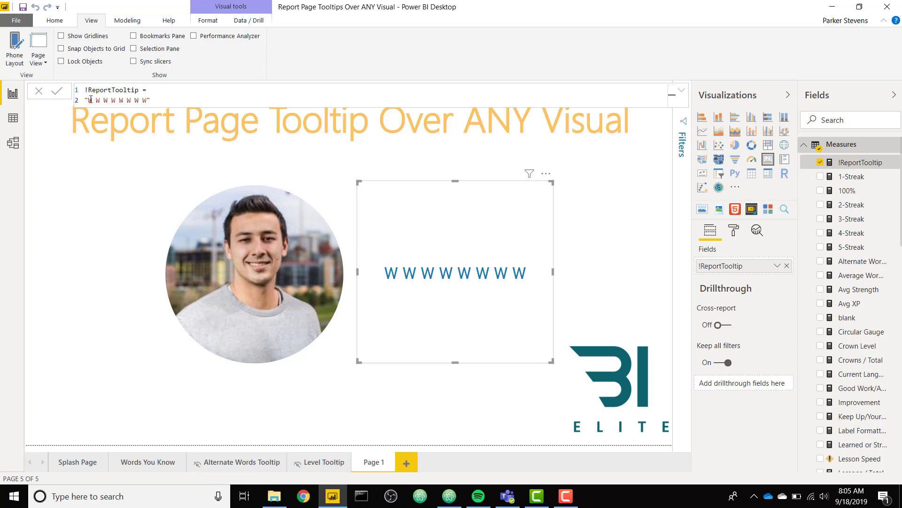
Step: Paste additional runs of W letters into the !ReportTooltip string
left_click_drag(90, 100, 142, 102)
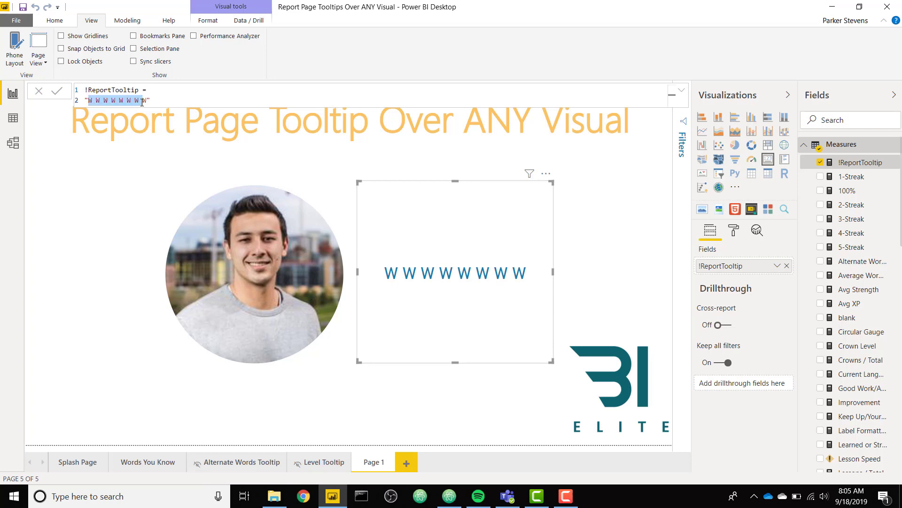
left_click(149, 101)
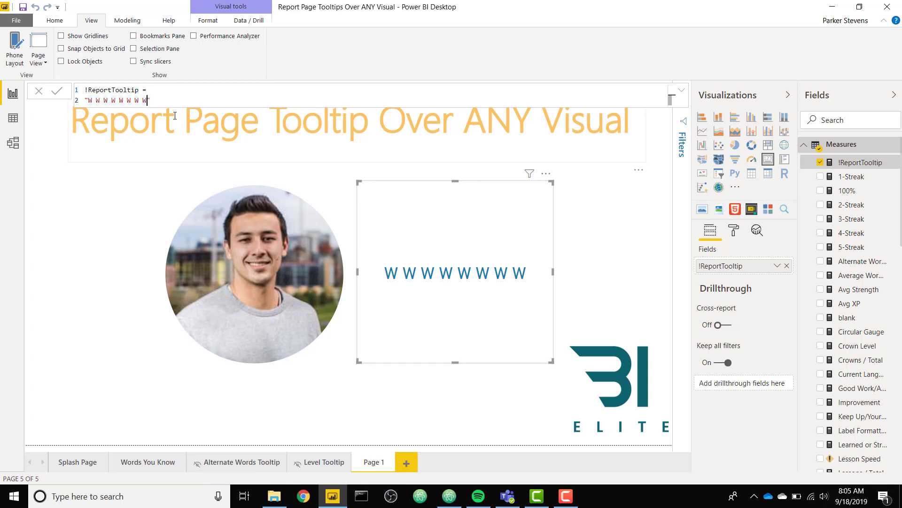
key("ctrl+v")
key("ctrl+v")
key("ctrl+v")
key("ctrl+v")
key("ctrl+v")
key("ctrl+v")
key("ctrl+v")
key("ctrl+v")
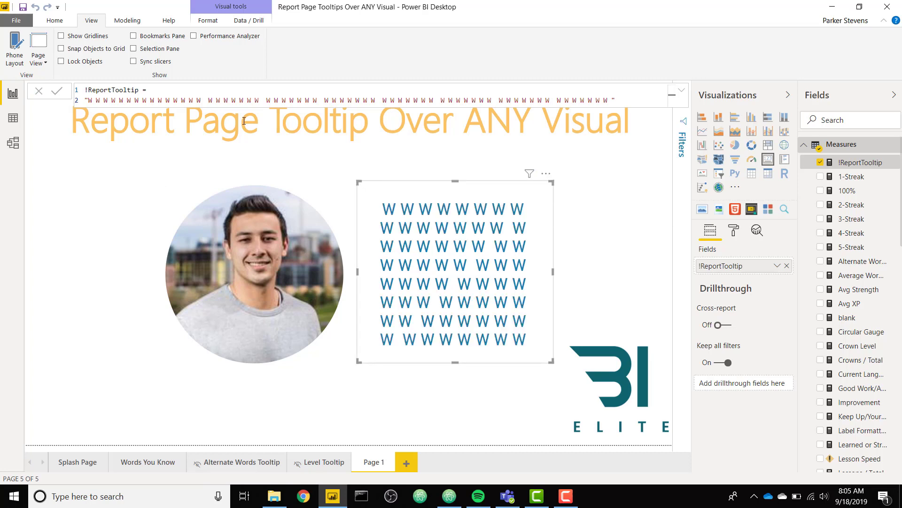
mouse_move(445, 214)
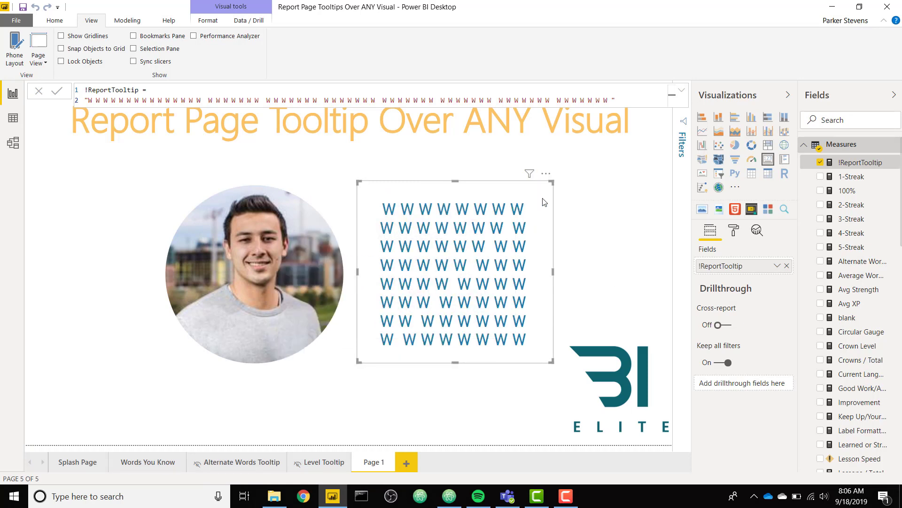
Step: Place the W card over the circular photo and make its data labels white
left_click_drag(543, 202, 341, 203)
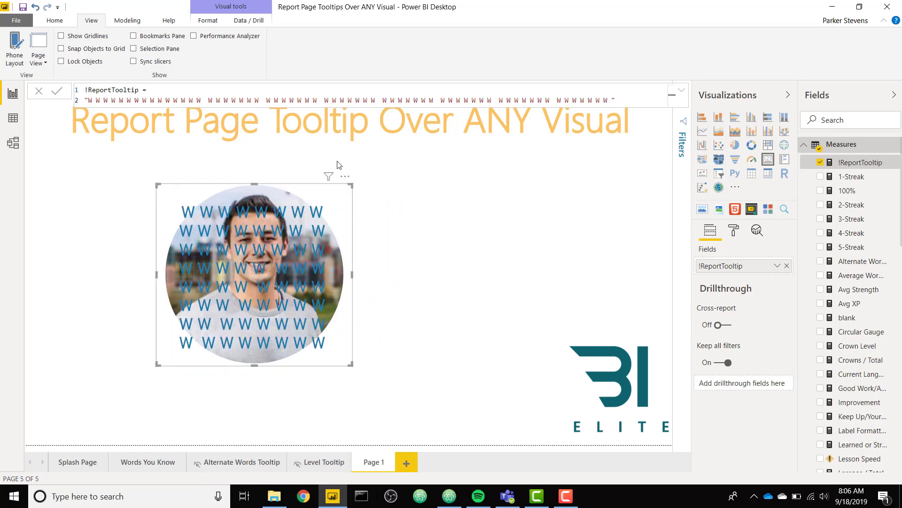
left_click(734, 235)
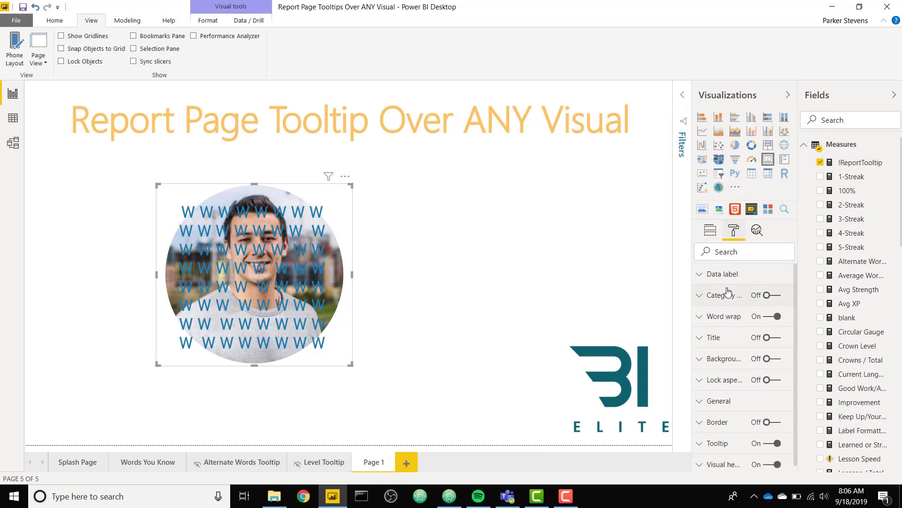
left_click(737, 277)
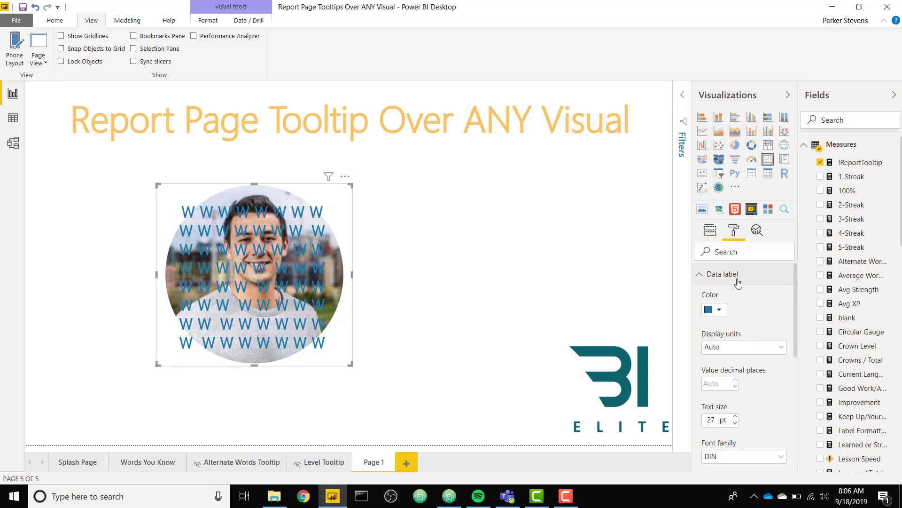
left_click(721, 311)
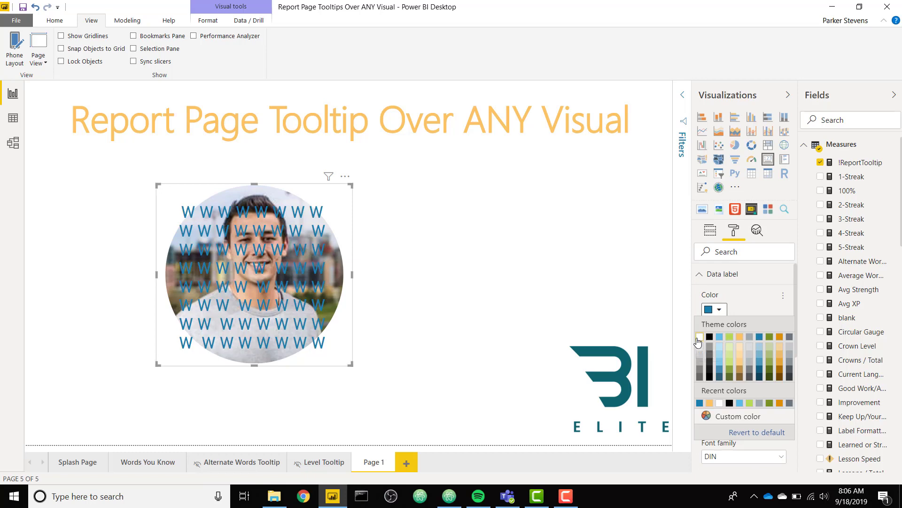
left_click(698, 343)
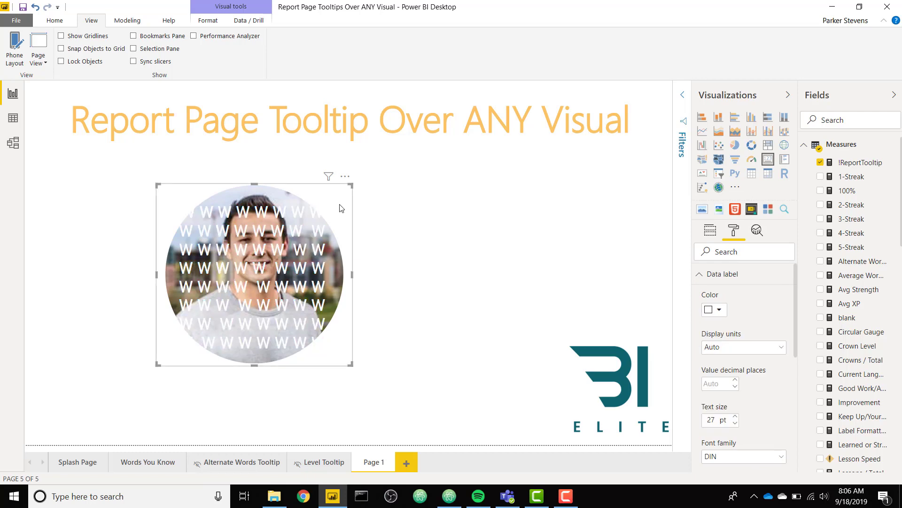
mouse_move(339, 213)
left_mouse_down()
mouse_move(511, 224)
mouse_move(552, 201)
mouse_move(342, 211)
left_mouse_up()
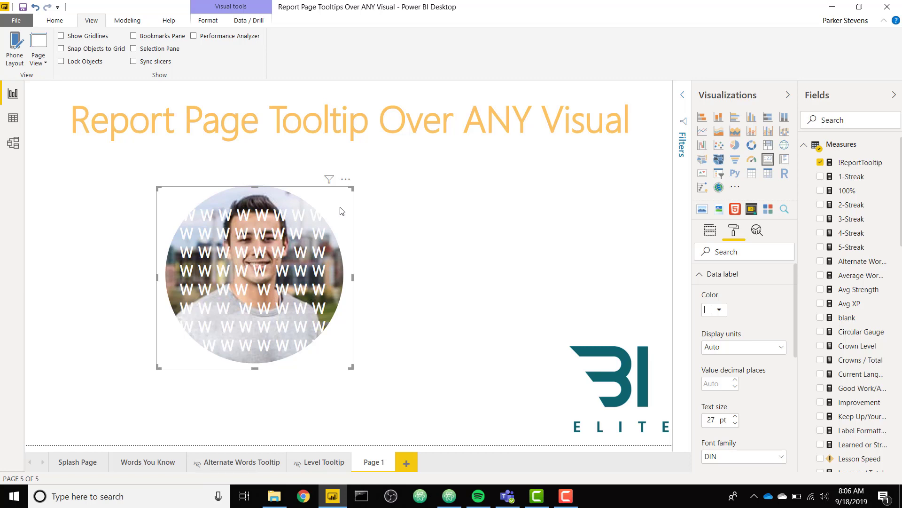
Step: Add the measure !Transparent = "#FFFFFF00" to the Measures table
right_click(846, 149)
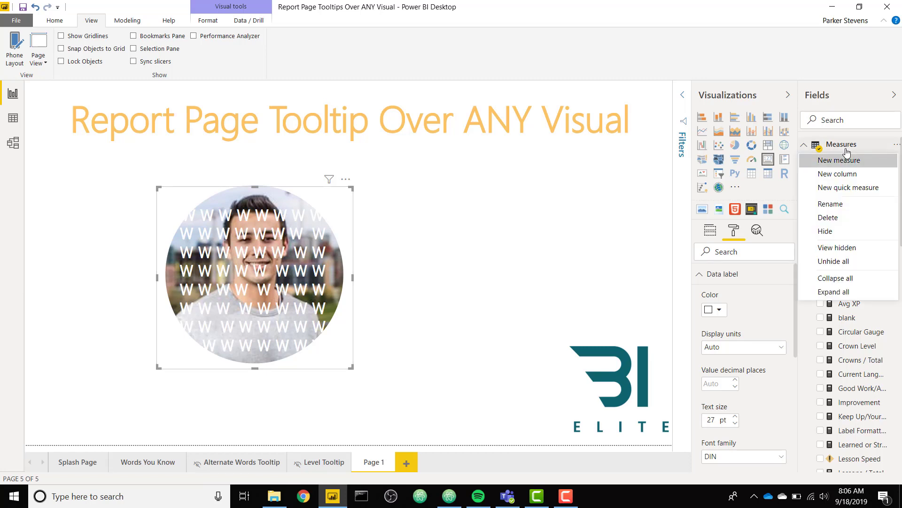
key("Escape")
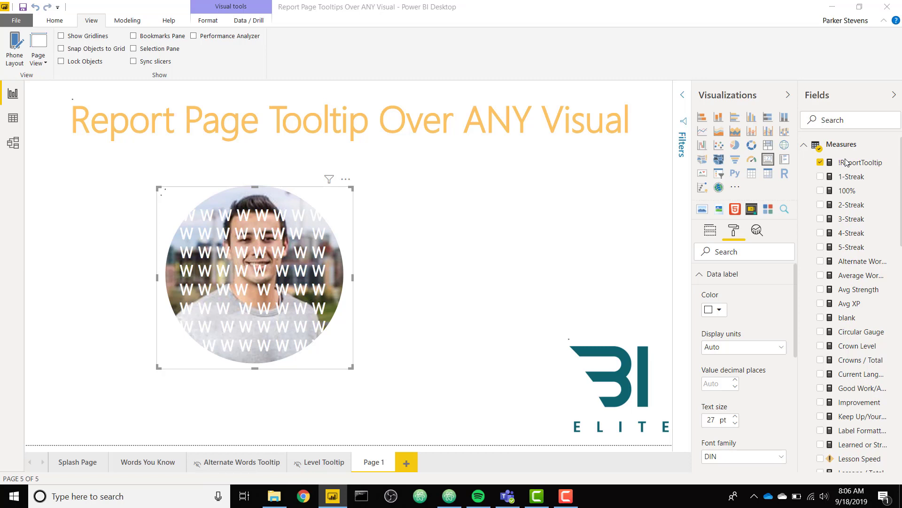
type("!")
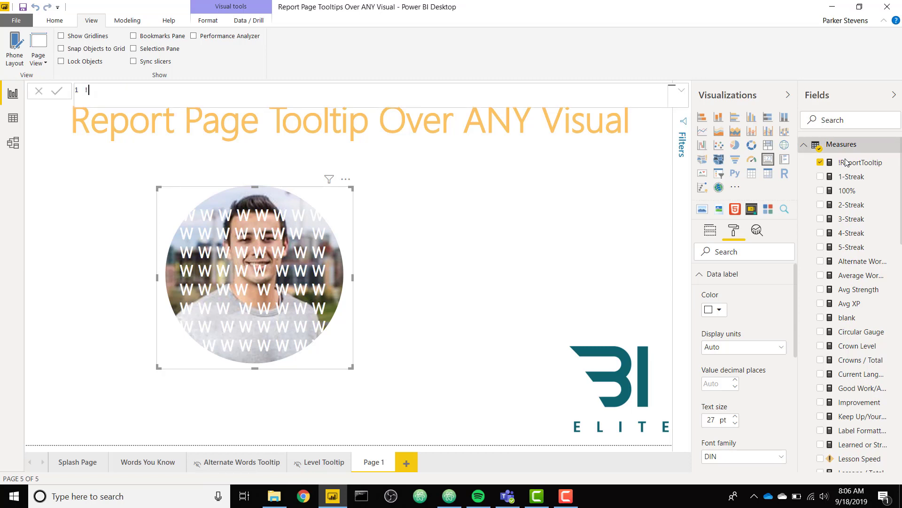
type("Transparent = \"#FFFFFF00")
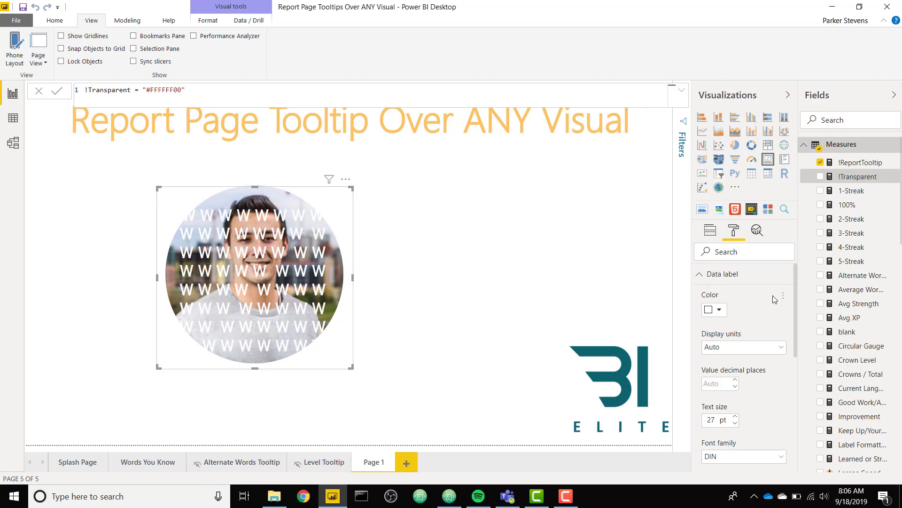
Step: Conditionally format the data label colour by field value using the !Transparent measure
left_click(785, 301)
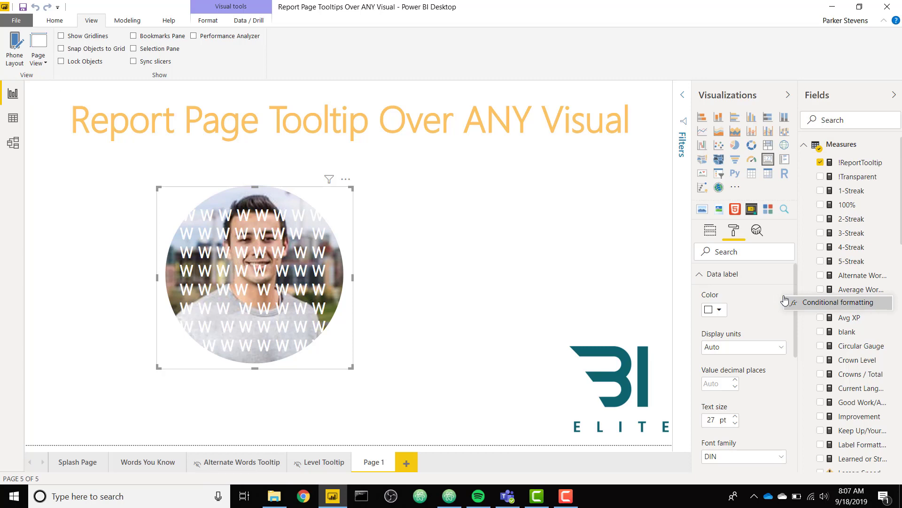
left_click(801, 303)
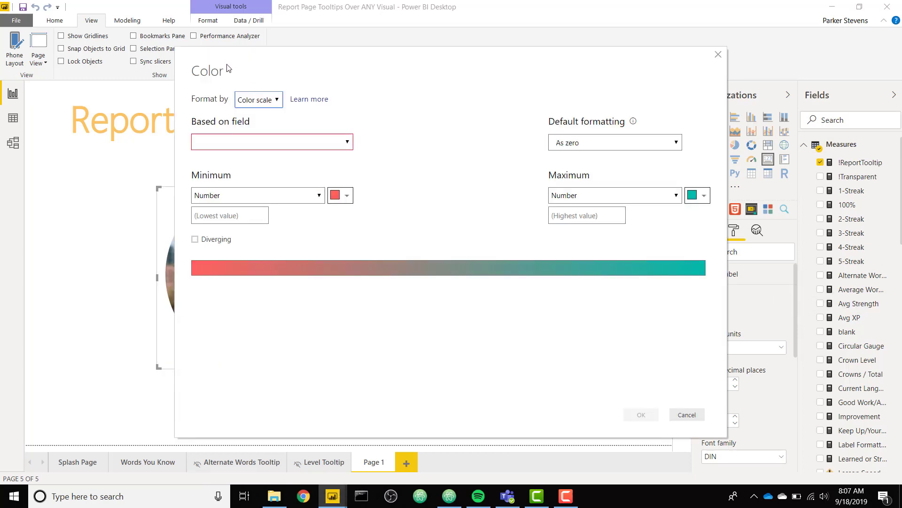
left_click(249, 99)
left_click(254, 134)
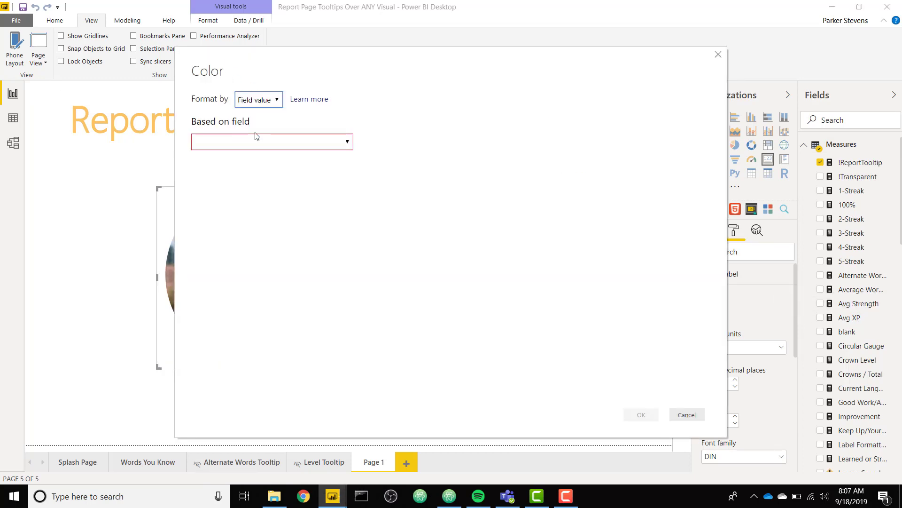
left_click(256, 141)
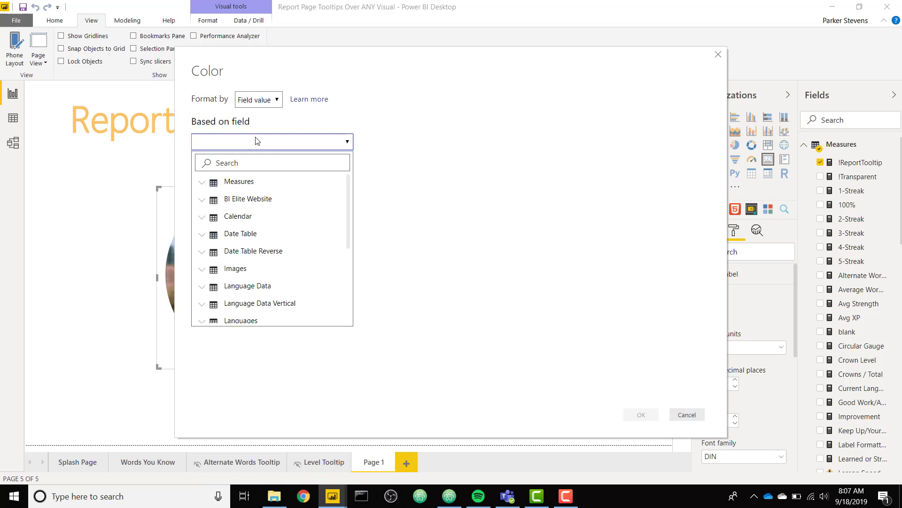
left_click(249, 183)
left_click(237, 216)
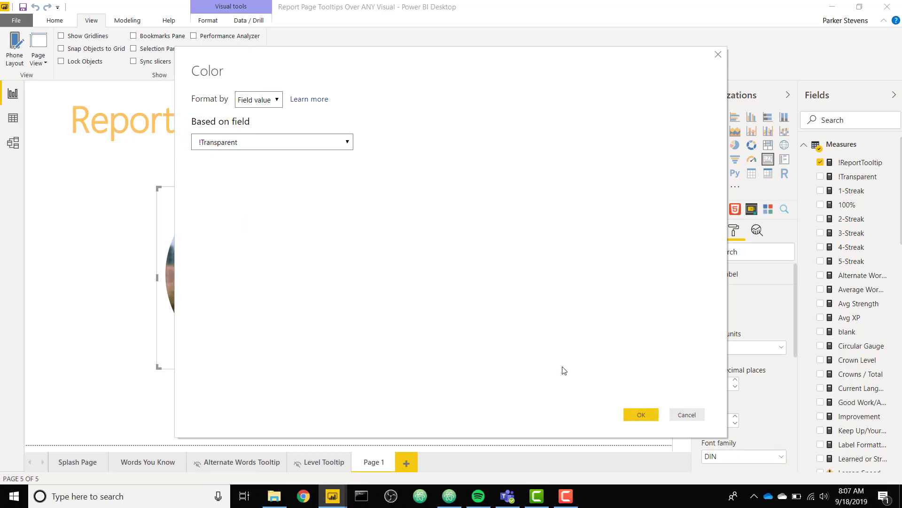
left_click(642, 415)
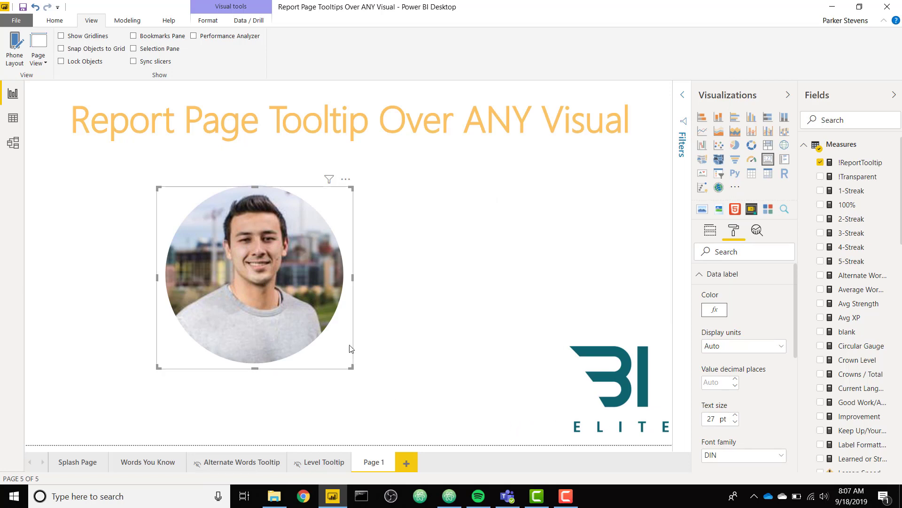
mouse_move(318, 312)
mouse_move(320, 217)
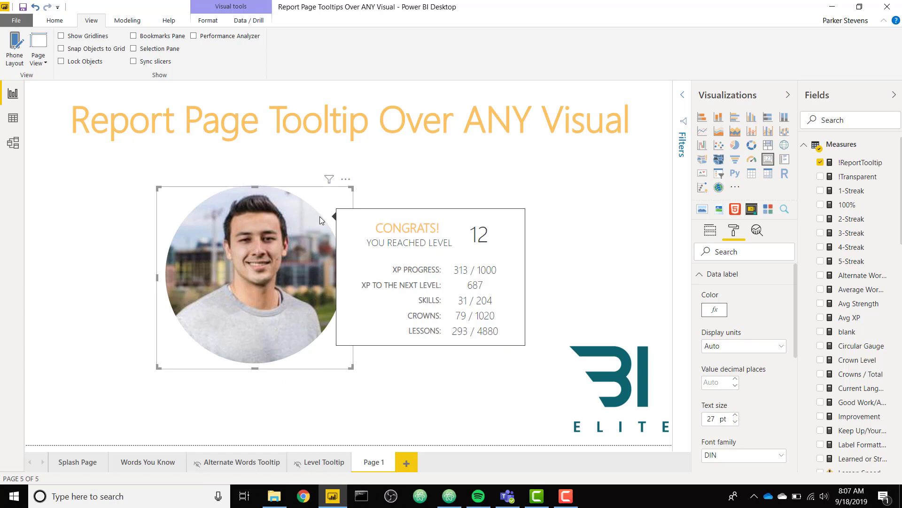